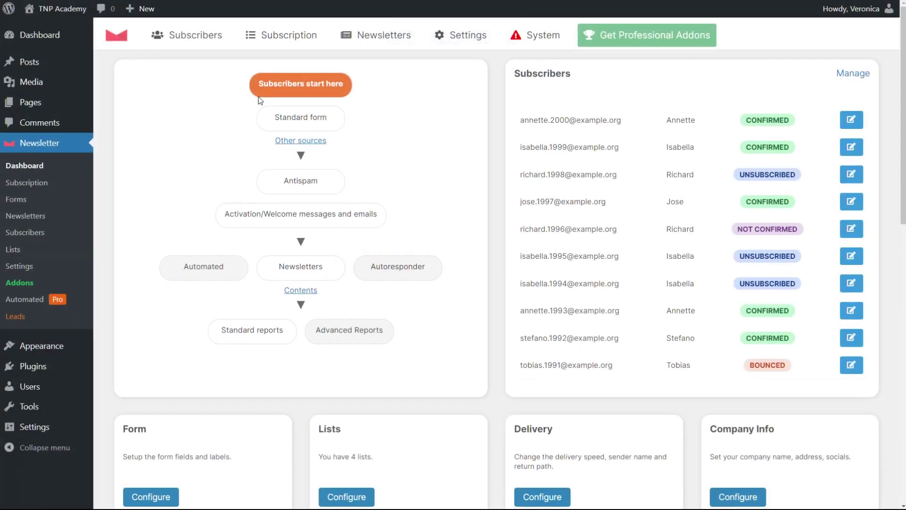
- Open the Newsletter Leads addon page from the Subscription menu
mouse_move(273, 44)
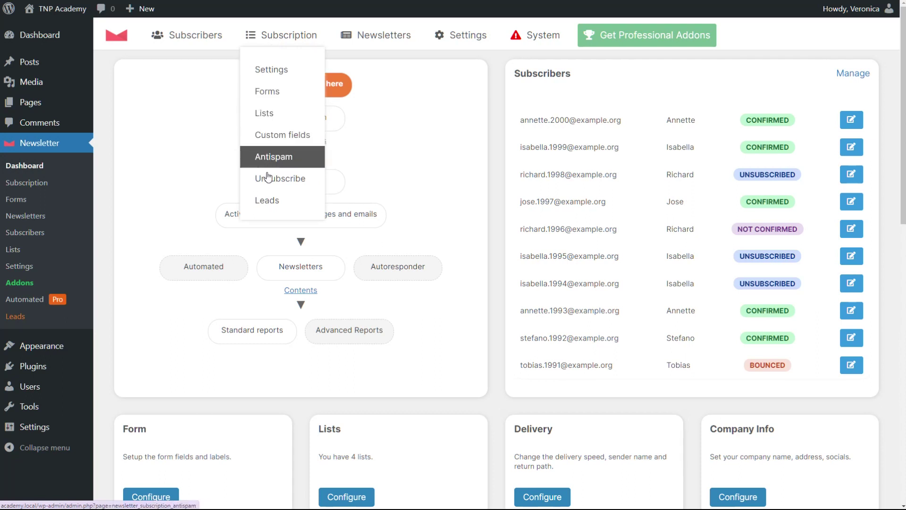
click(273, 202)
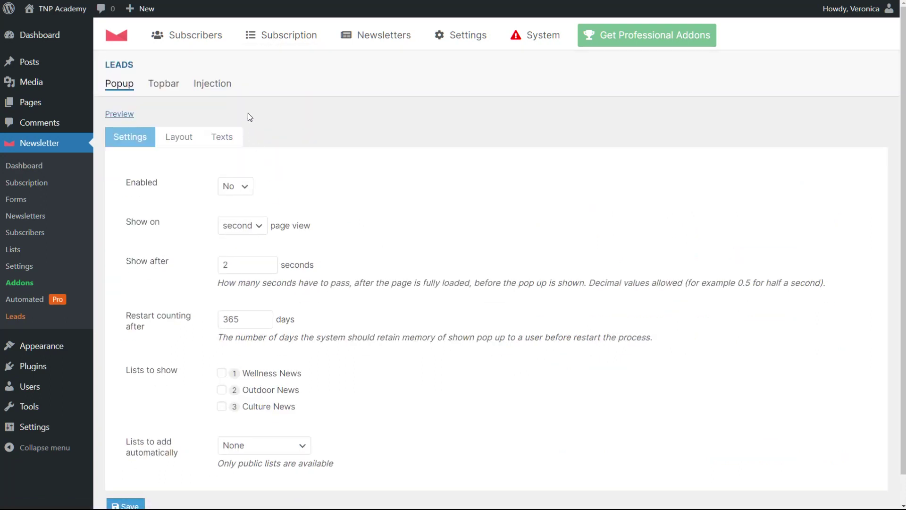
click(157, 87)
click(211, 87)
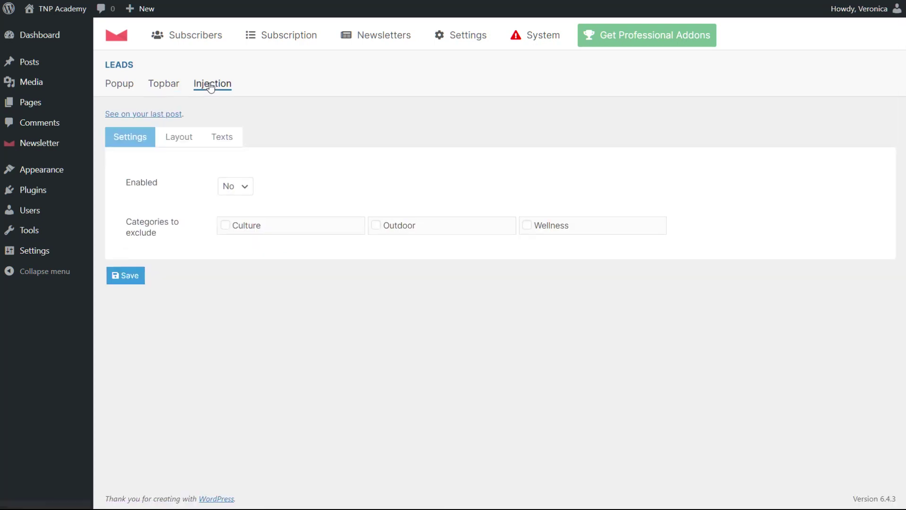
click(121, 88)
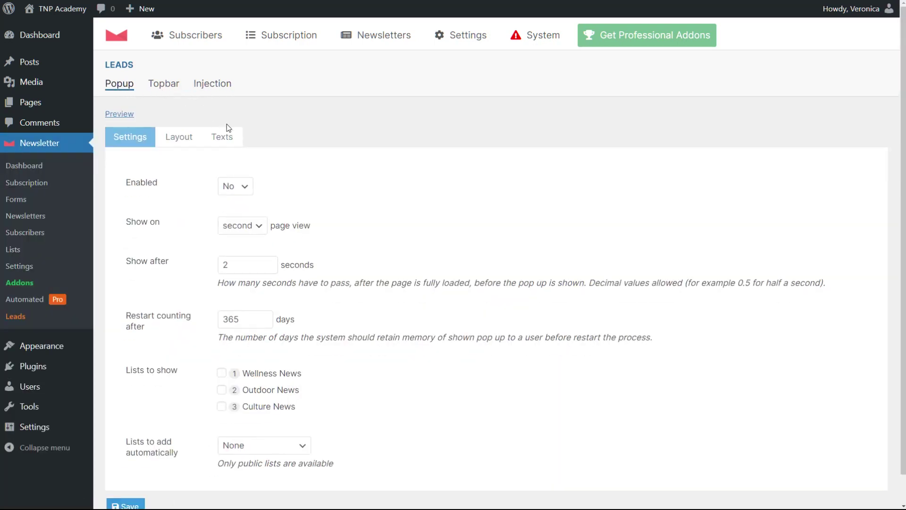
click(244, 186)
- Show the popup on the second page view after a 5 second delay
click(230, 228)
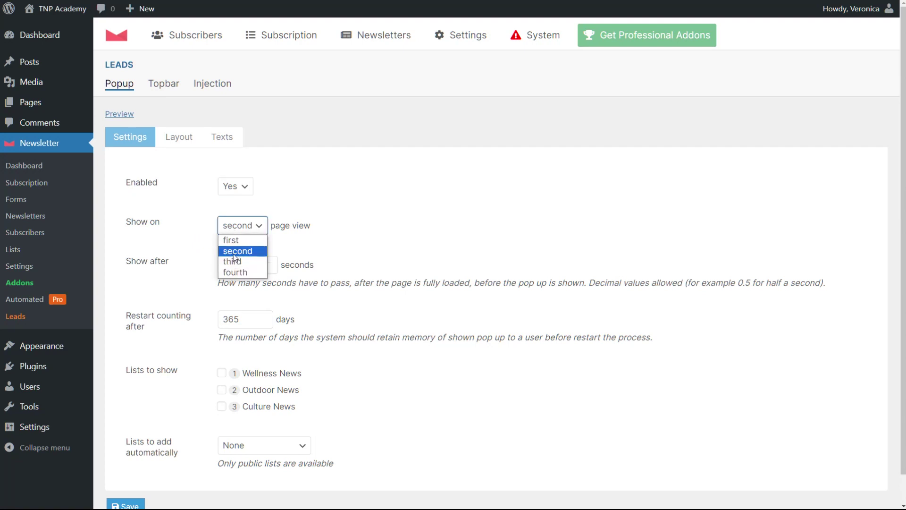
click(236, 254)
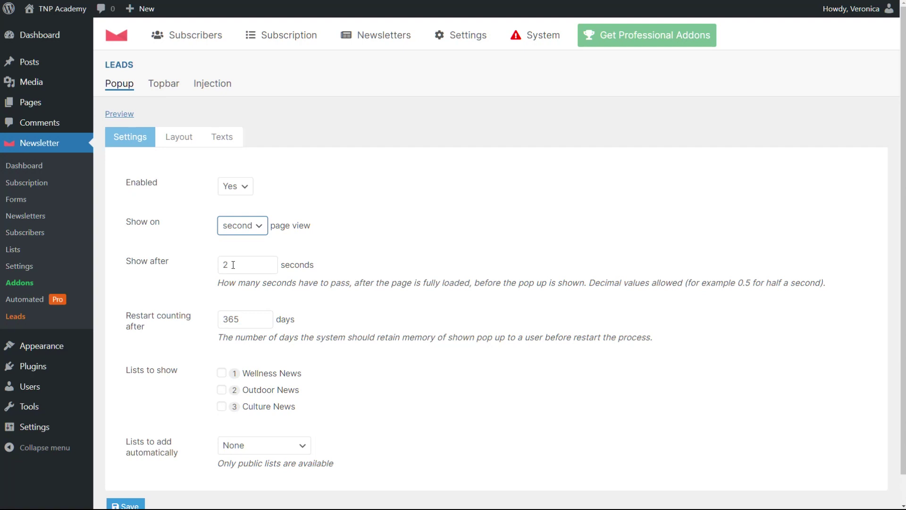
click(233, 265)
key(BackSpace)
text(5)
click(281, 306)
- Offer Wellness News and Outdoor News in the popup, with no automatic list
click(222, 374)
click(223, 390)
click(229, 450)
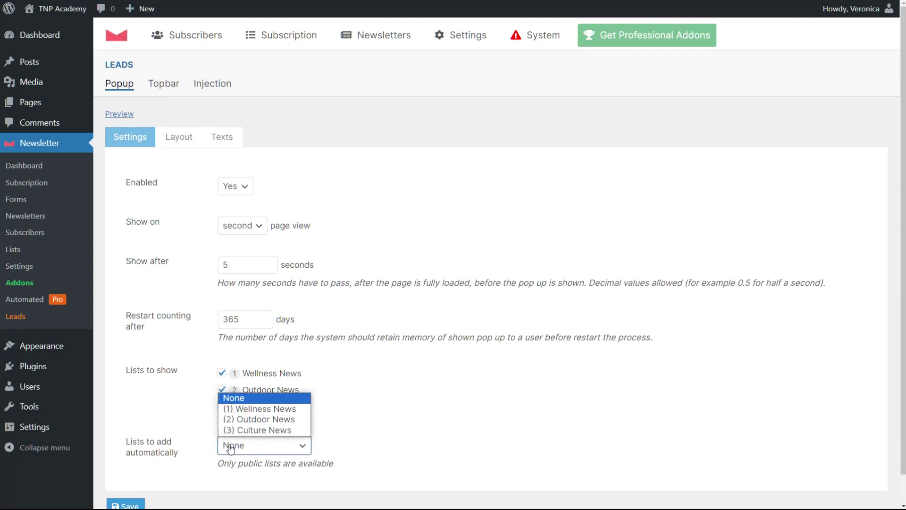
click(231, 398)
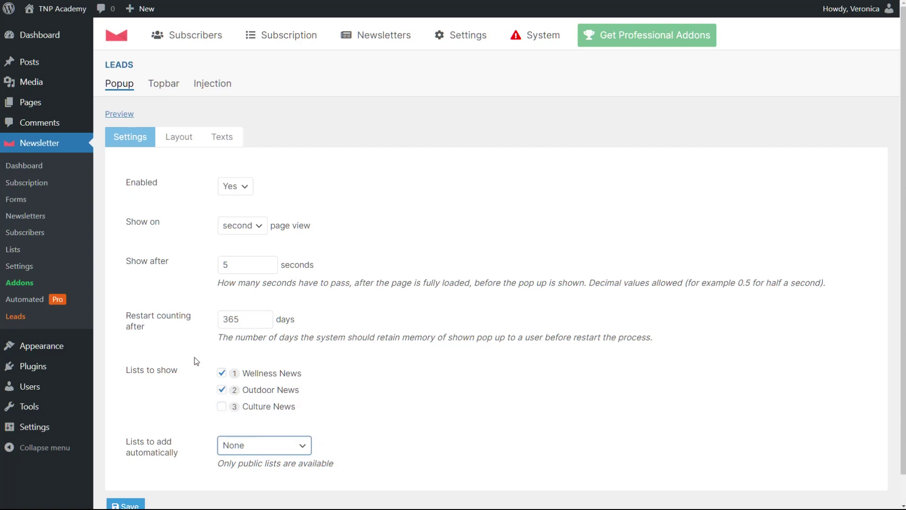
click(171, 140)
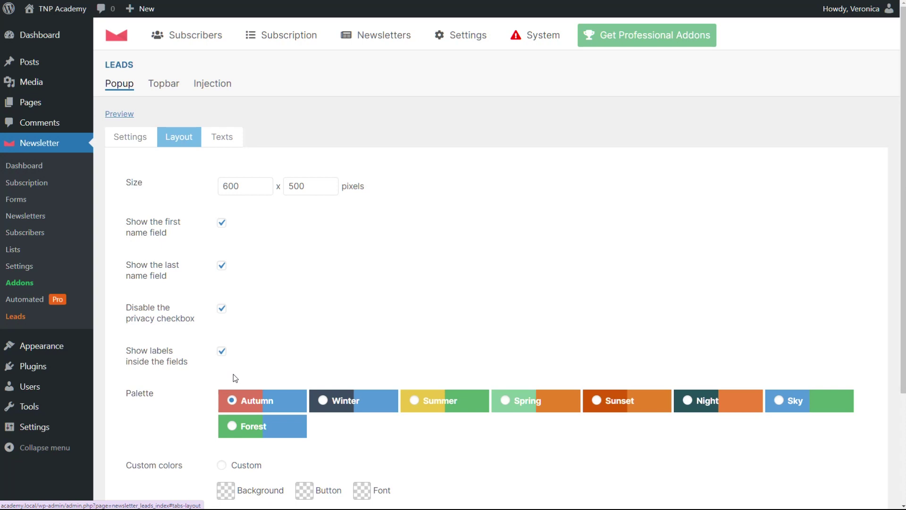
- Give the popup the Summer palette and the earth picture as its background image
click(326, 403)
click(414, 400)
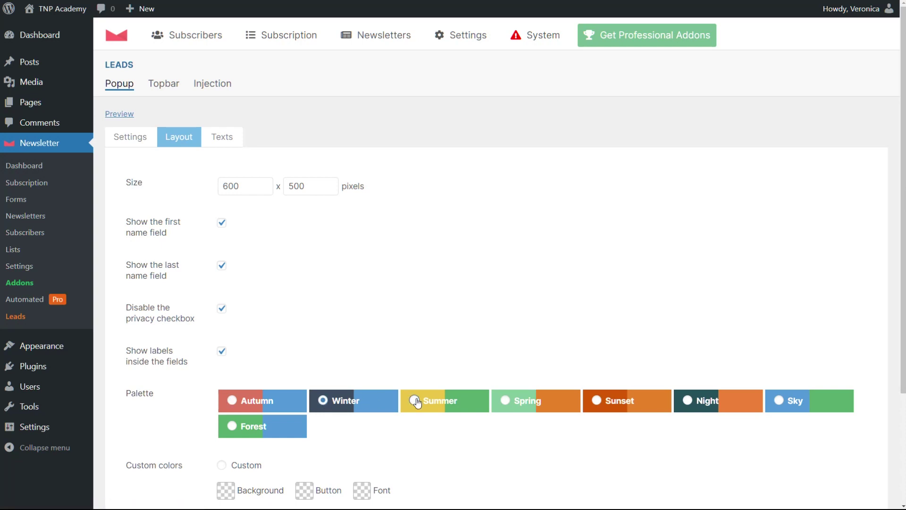
scroll(397, 384, down, 3)
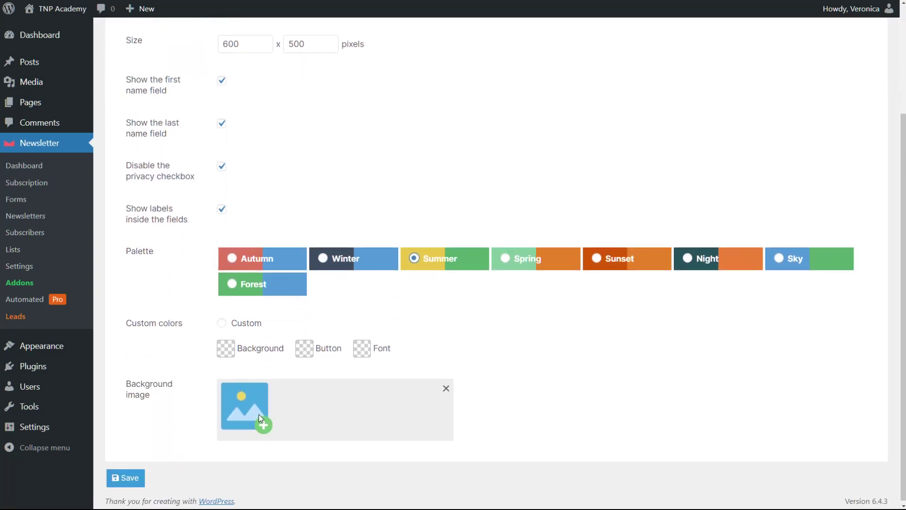
click(260, 416)
click(237, 174)
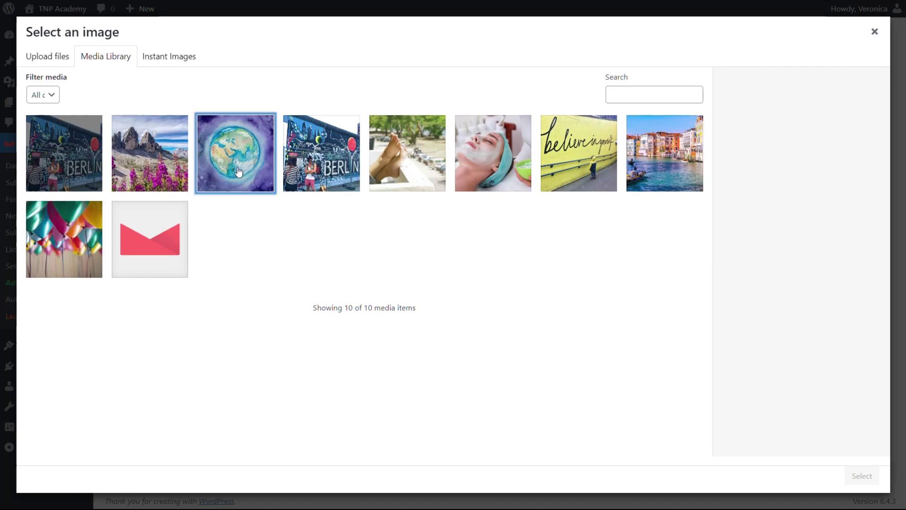
click(861, 474)
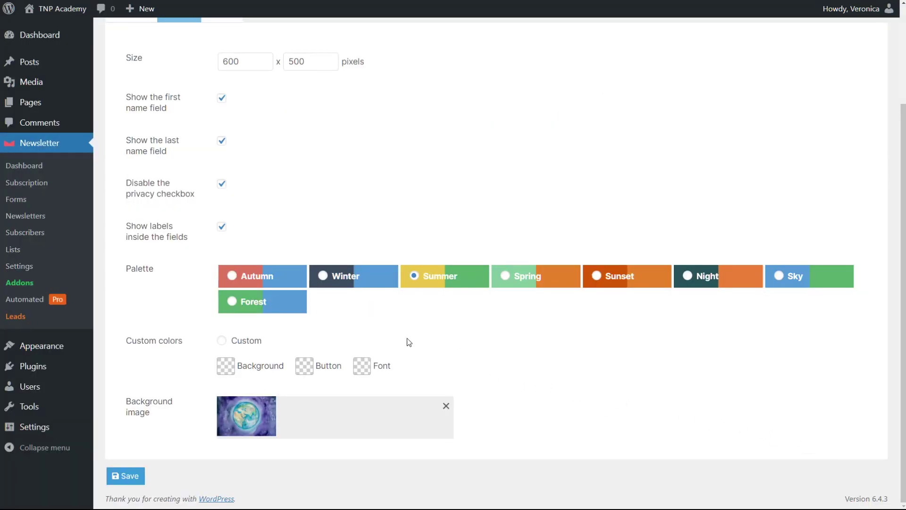
scroll(347, 305, up, 3)
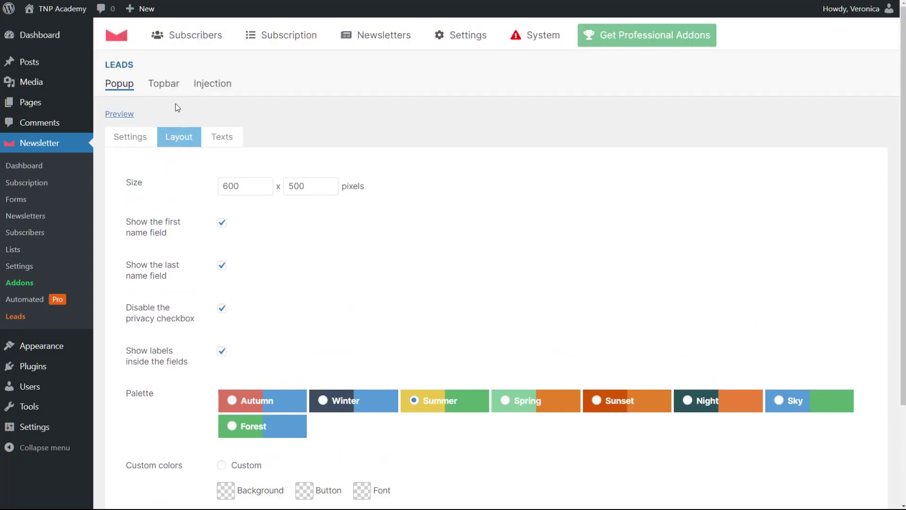
click(217, 138)
- Enter 'Subscribe to stay tuned!' as the heading above the popup form
scroll(211, 197, down, 1)
click(233, 207)
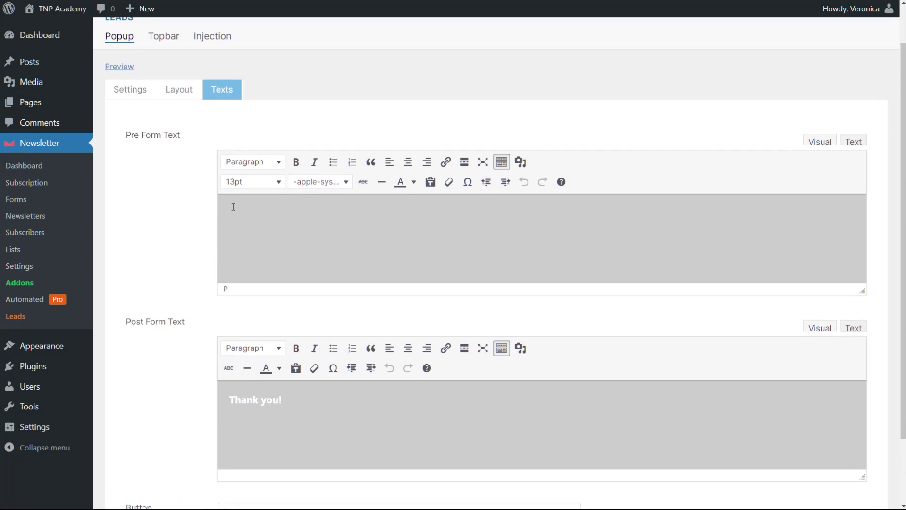
text(Subscribe to stay tuned!)
scroll(260, 226, down, 2)
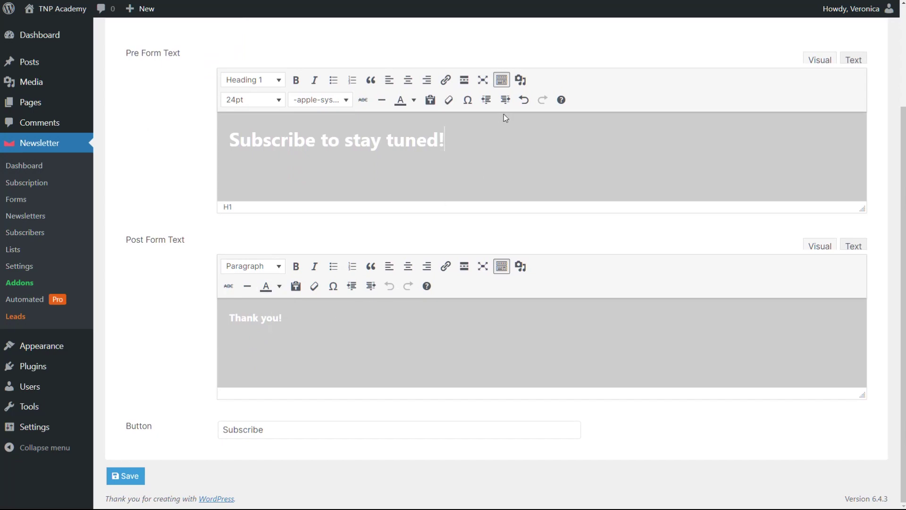
click(503, 81)
click(503, 80)
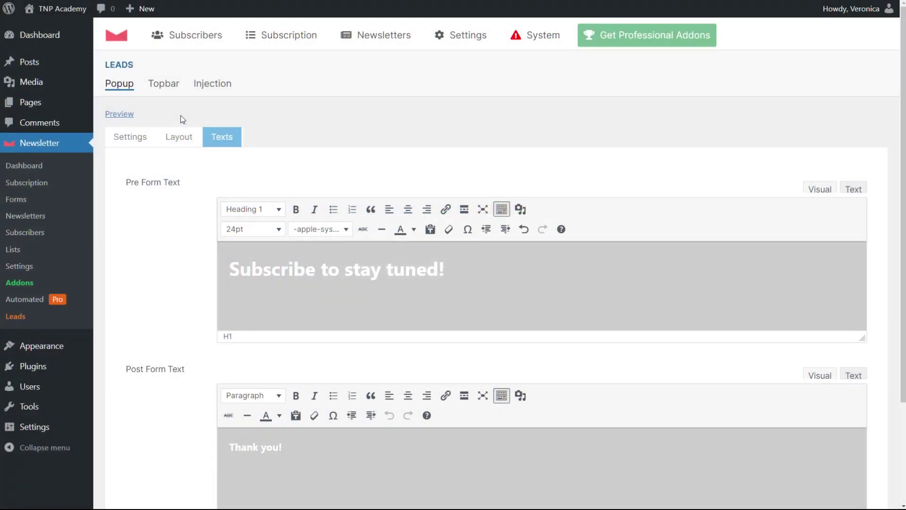
click(163, 88)
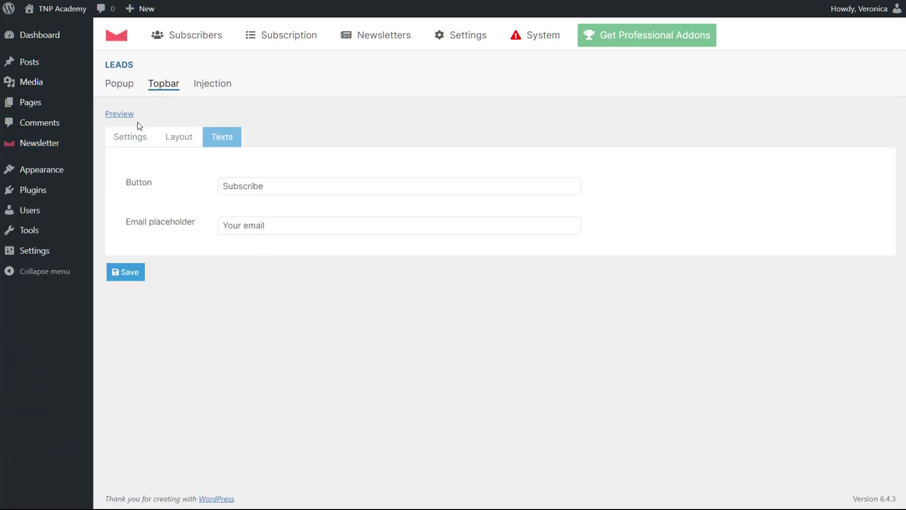
- Enable the Topbar form with Wellness News as its subscriber list
click(134, 135)
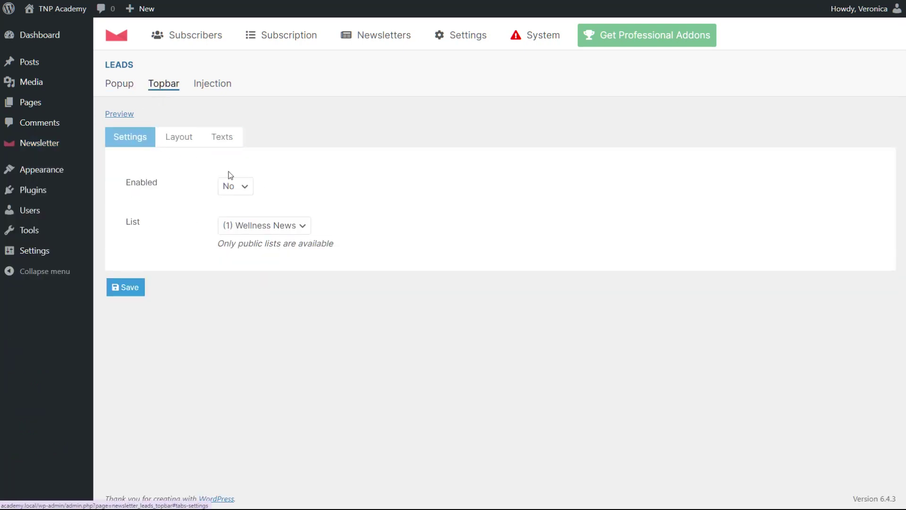
click(234, 186)
click(236, 209)
click(259, 227)
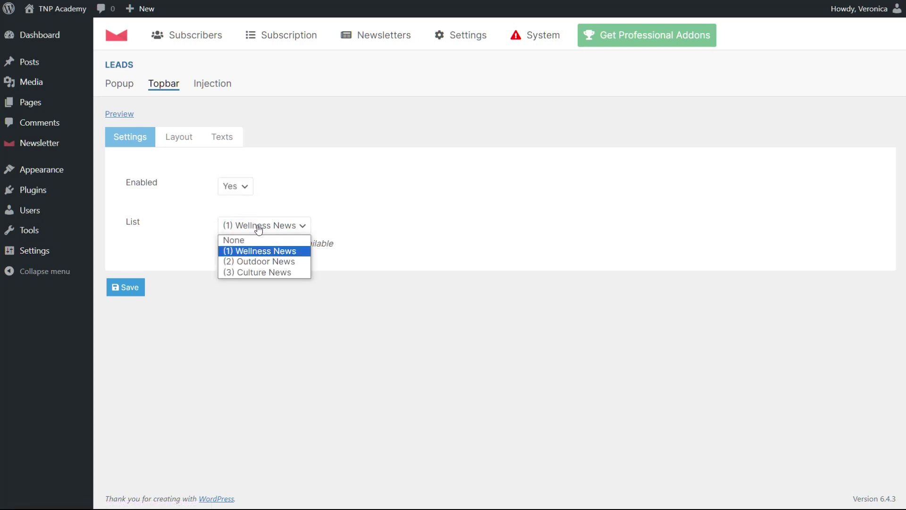
click(263, 252)
- Set the topbar to appear at the page top
click(176, 138)
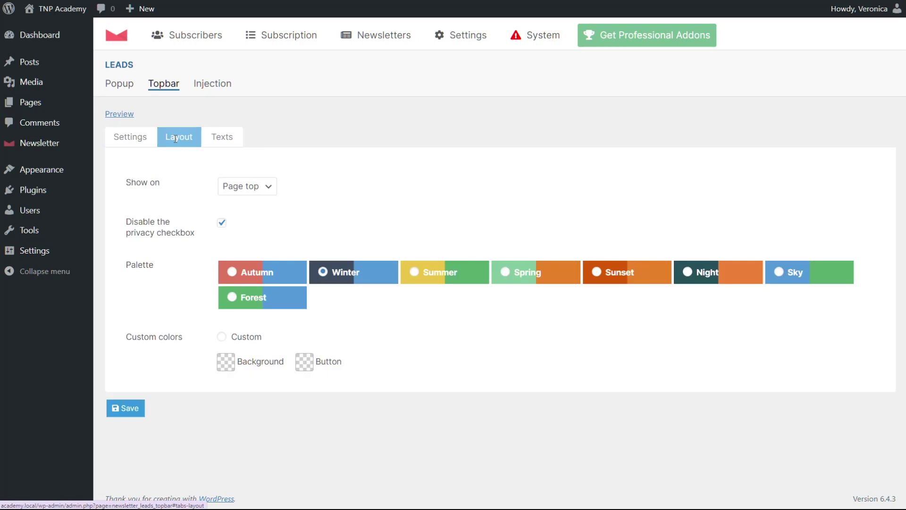
click(231, 186)
click(239, 200)
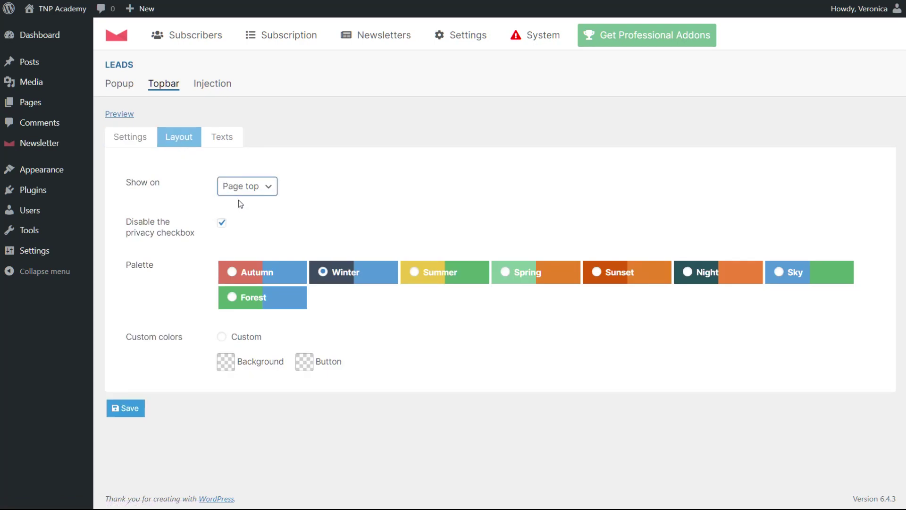
click(223, 141)
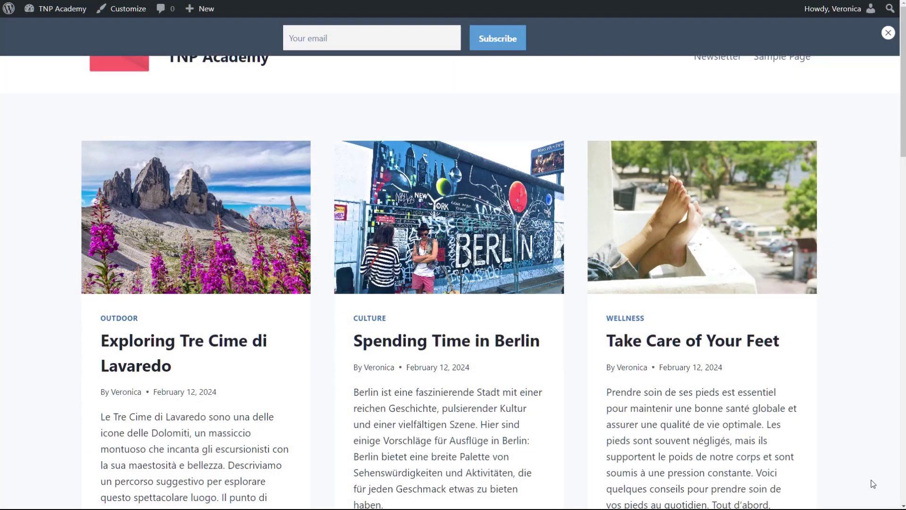
click(342, 29)
key(ctrl+v)
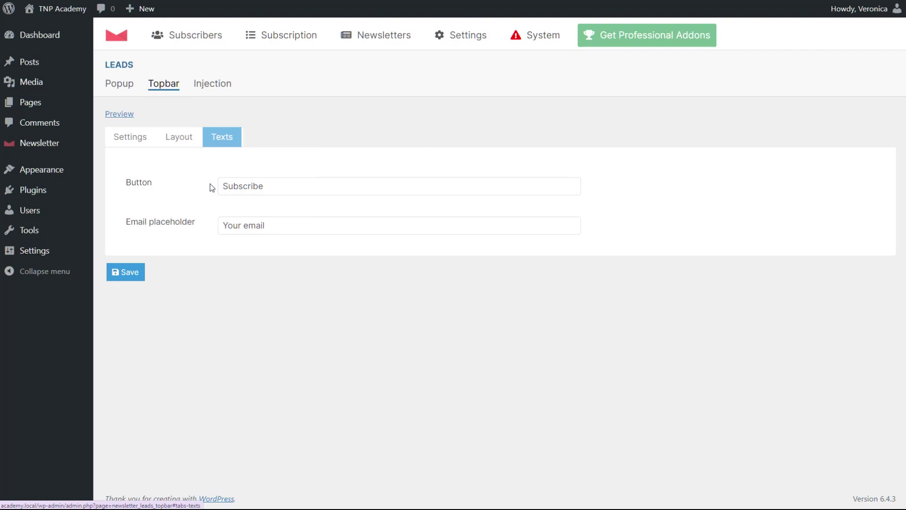
- Enable the Injection form and exclude the Culture and Outdoor categories
click(212, 86)
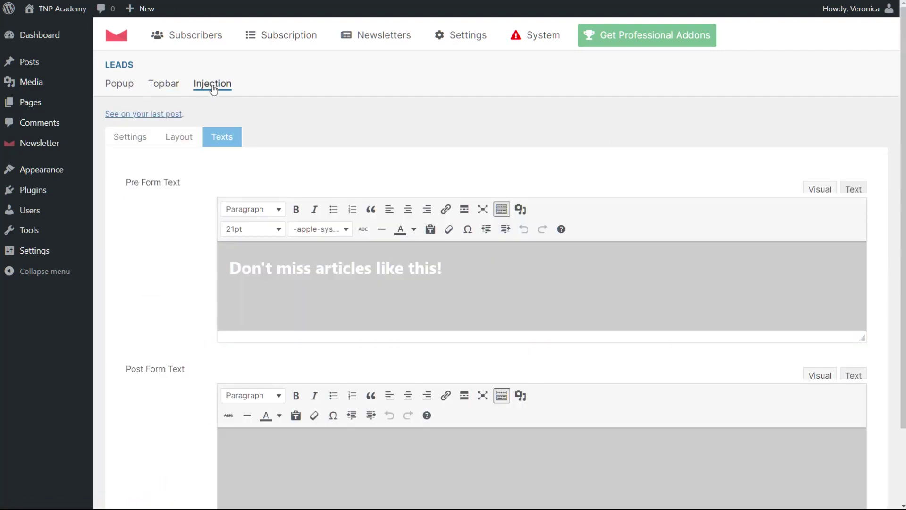
click(124, 139)
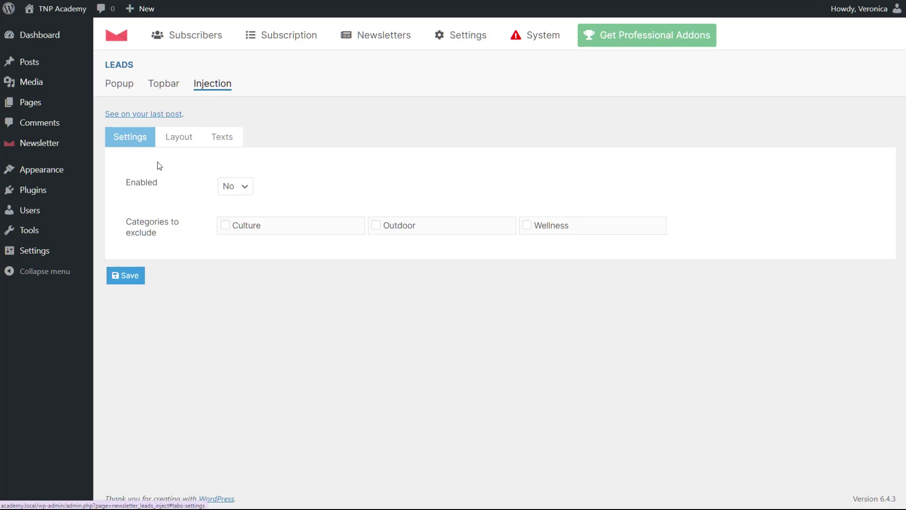
click(226, 186)
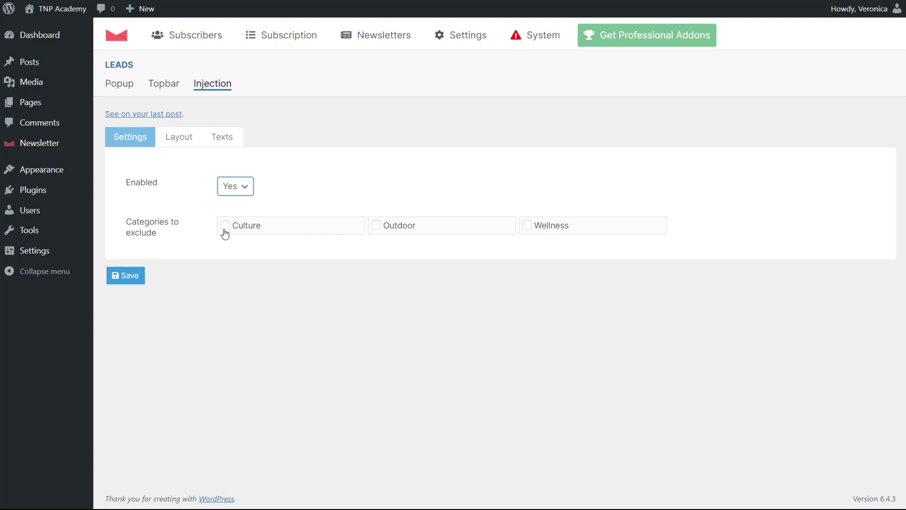
click(225, 229)
click(383, 230)
click(182, 139)
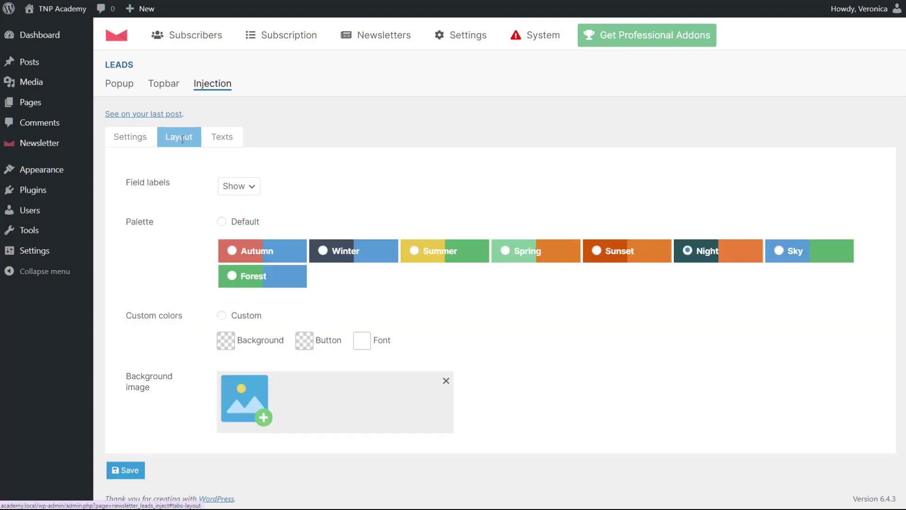
click(222, 137)
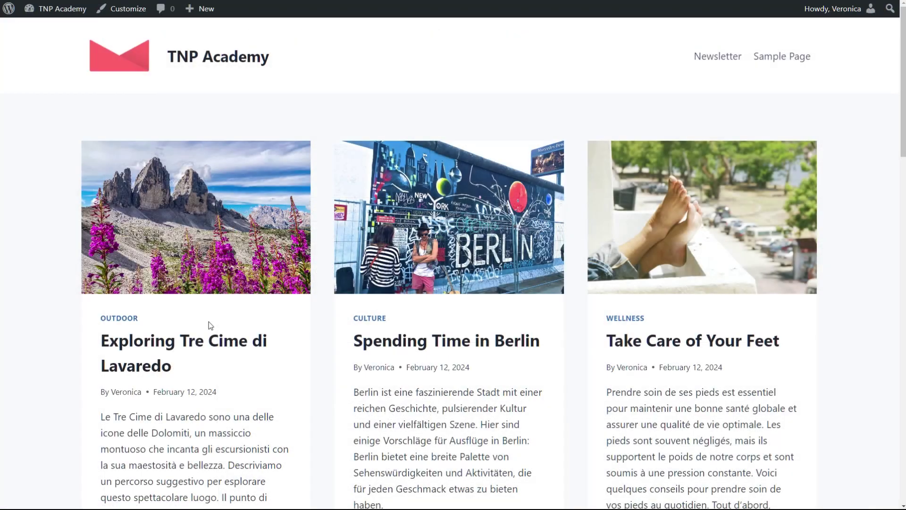
- Open the Exploring Tre Cime di Lavaredo post and enter a sample e-mail in the injected form
click(186, 341)
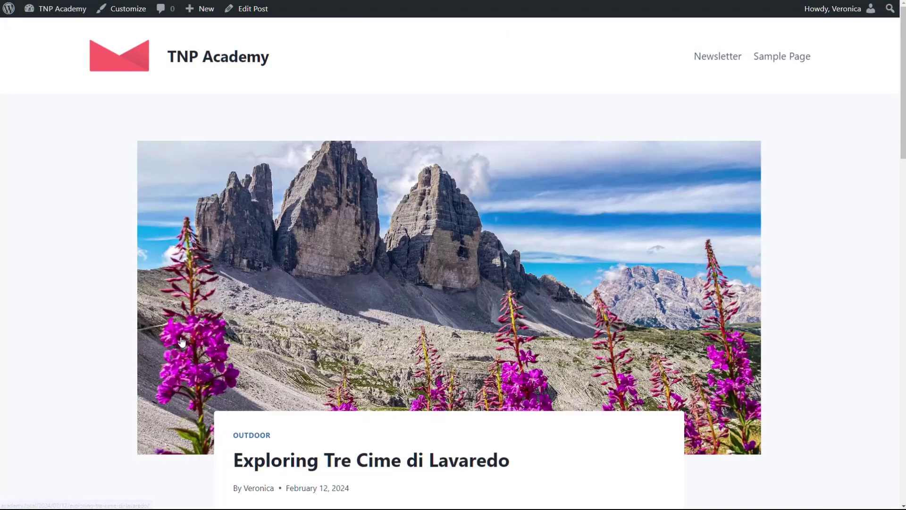
scroll(417, 319, down, 10)
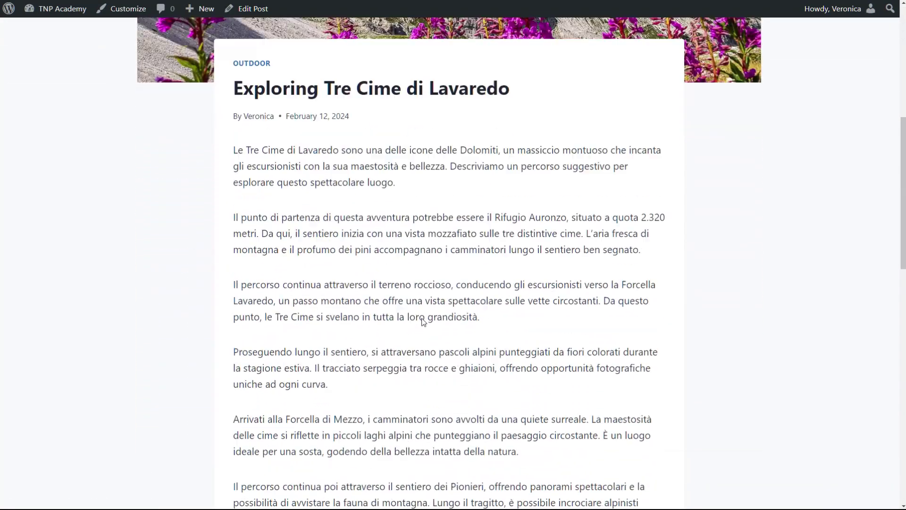
scroll(424, 321, down, 6)
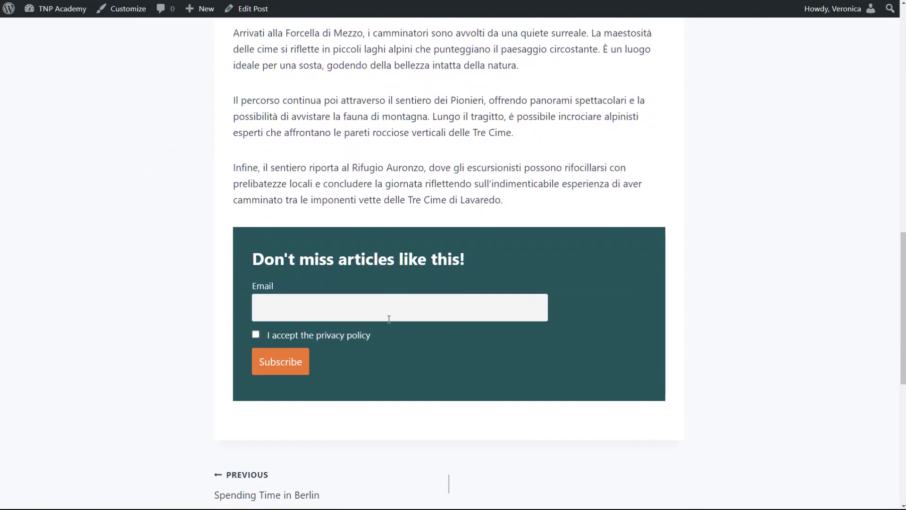
click(383, 314)
key(ctrl+v)
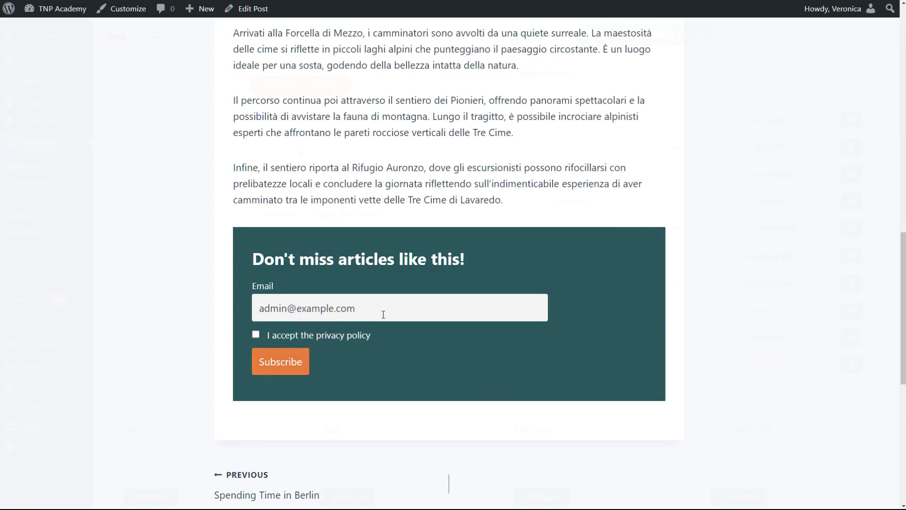